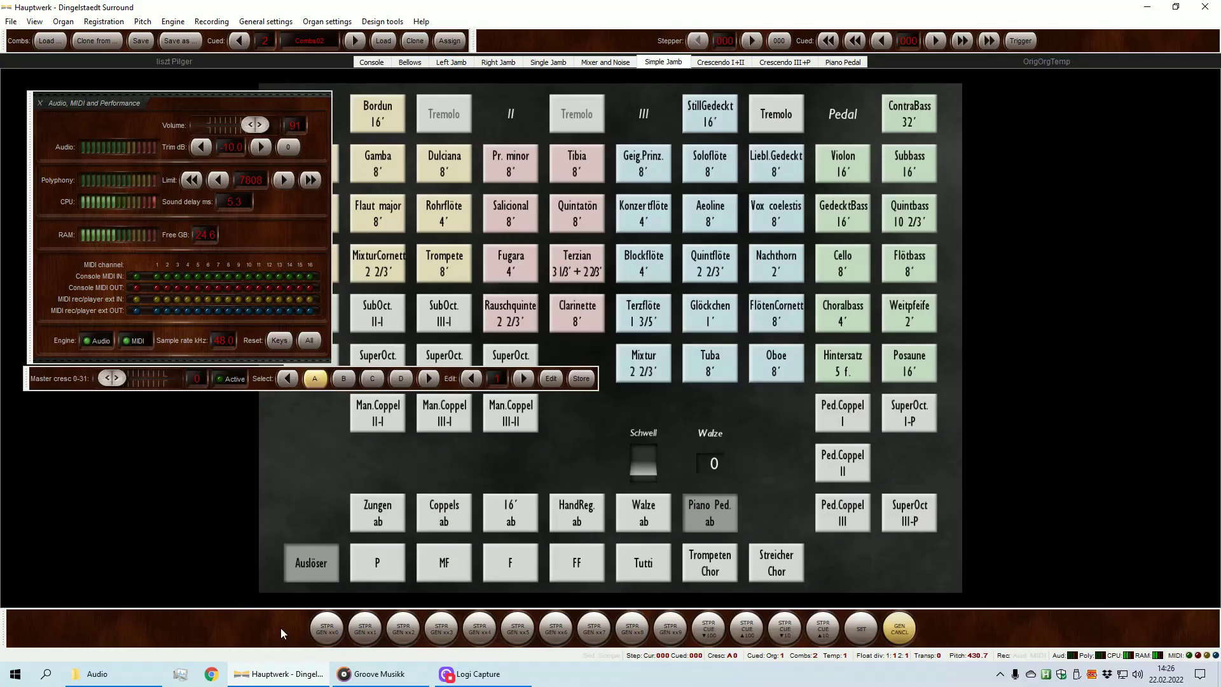
Open Task Manager from the taskbar and go to the Hauptwerk process details.
{"action": "right_click", "coordinate": [688, 678]}
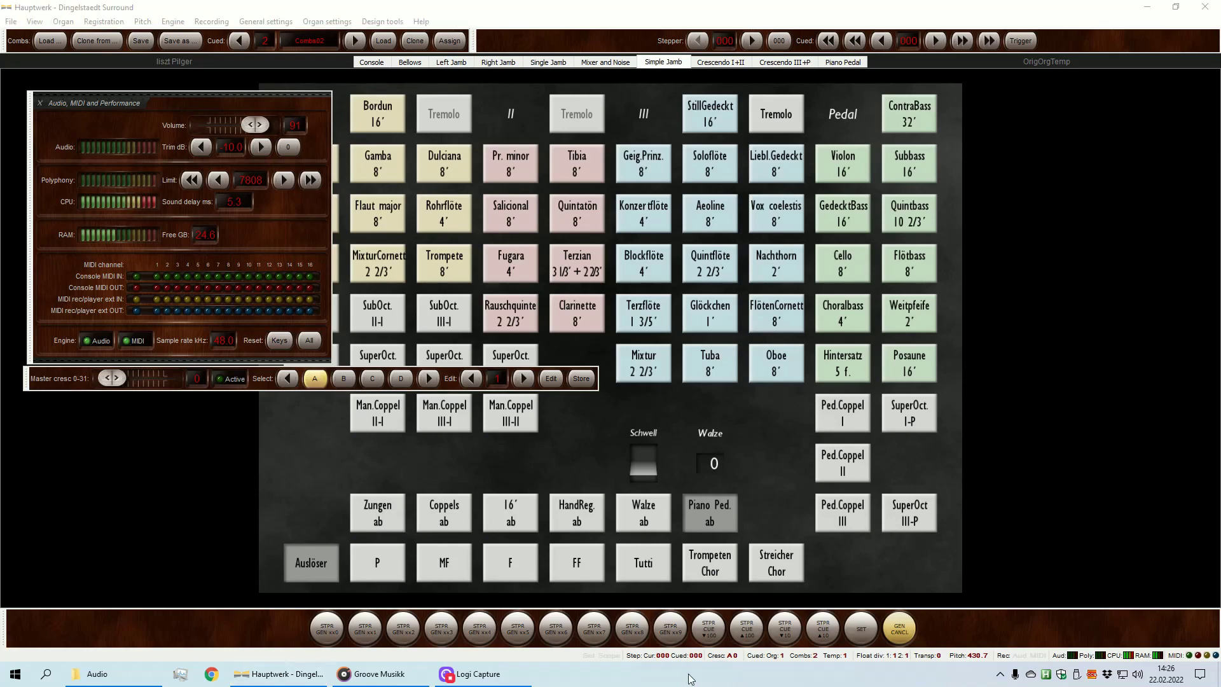
{"action": "left_click", "coordinate": [746, 611]}
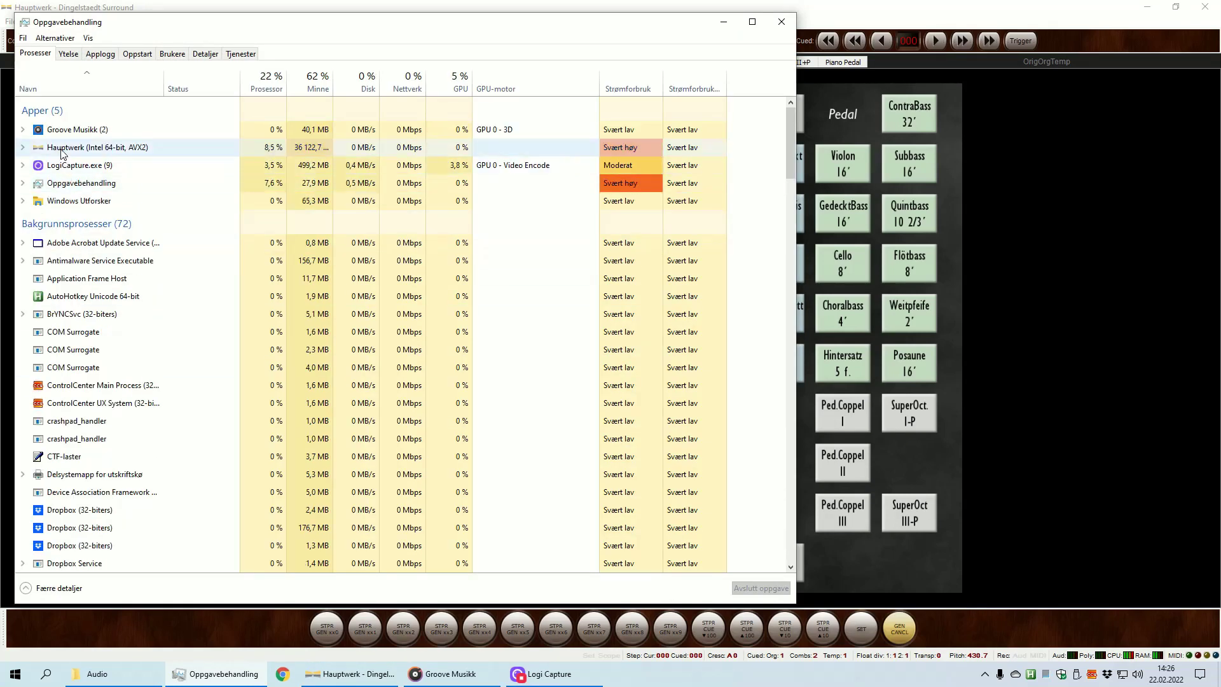
{"action": "right_click", "coordinate": [62, 153]}
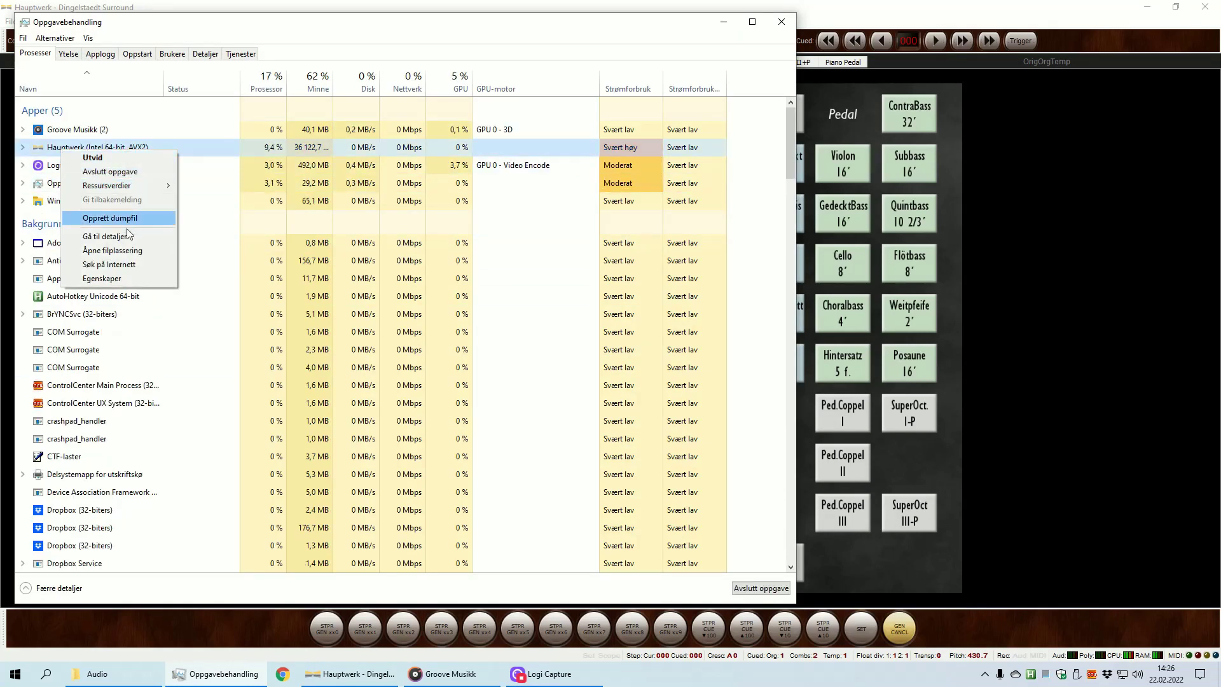
{"action": "left_click", "coordinate": [105, 236]}
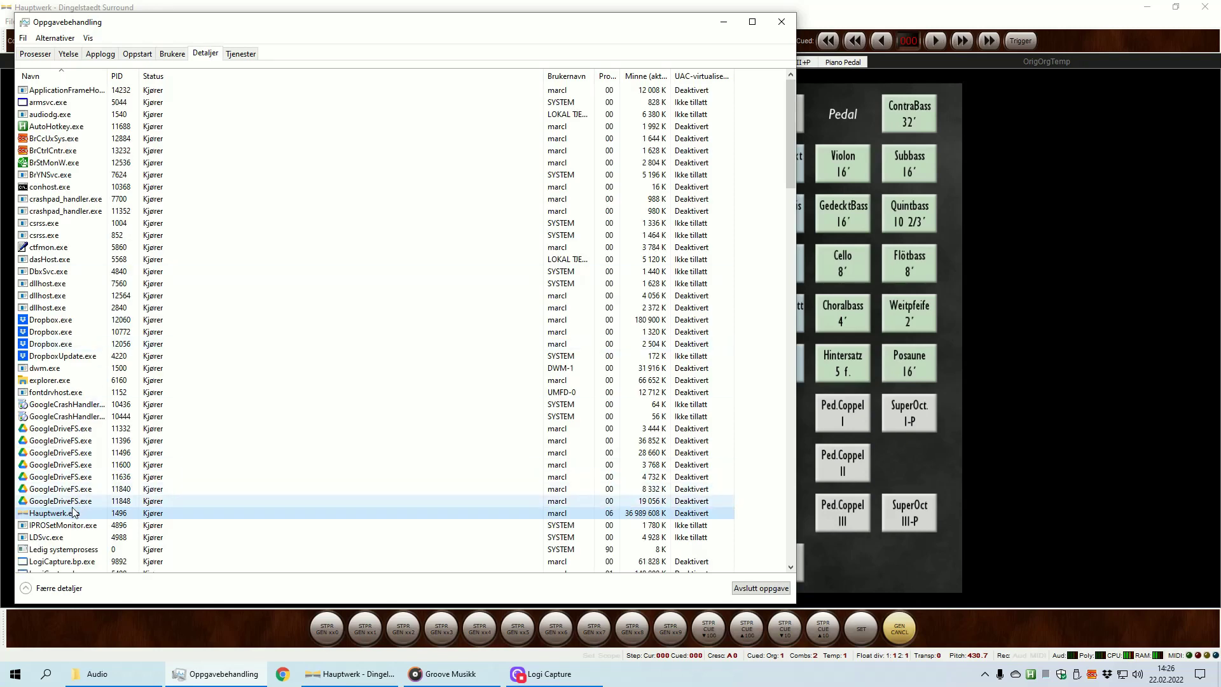
Confirm Hauptwerk.exe affinity with all processors checked, then close Task Manager.
{"action": "right_click", "coordinate": [62, 518]}
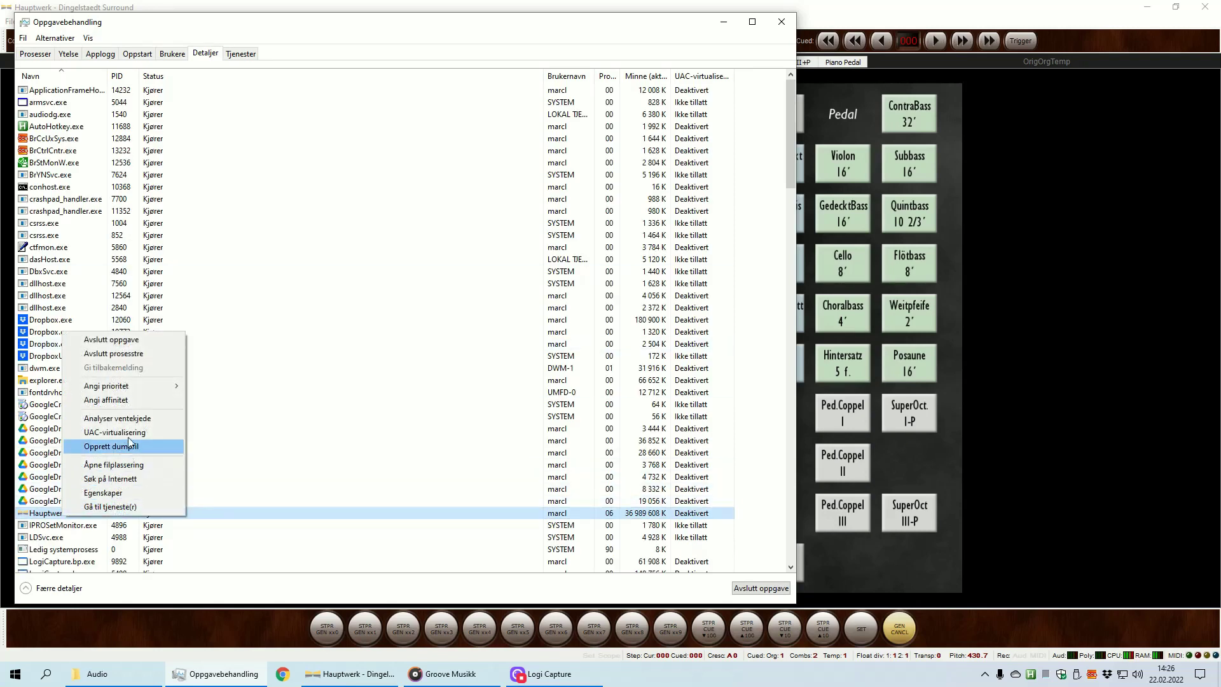
{"action": "left_click", "coordinate": [127, 405]}
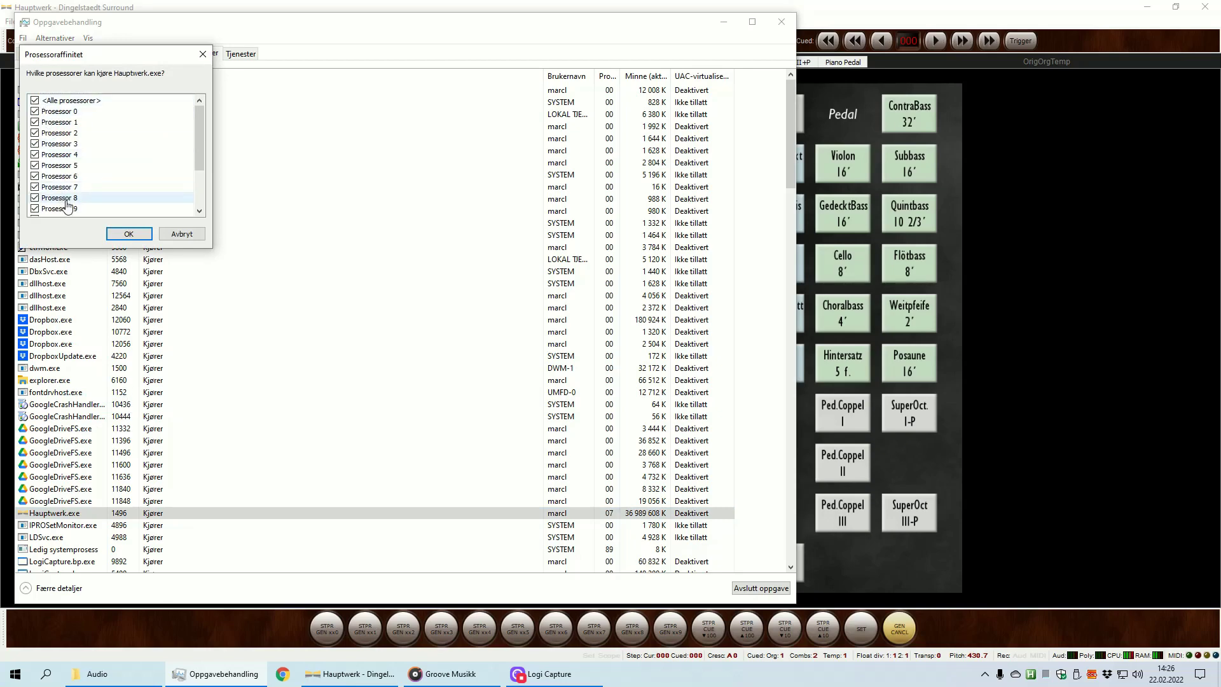
{"action": "scroll", "coordinate": [67, 206], "scroll_direction": "down", "scroll_amount": 3}
{"action": "left_click", "coordinate": [125, 234]}
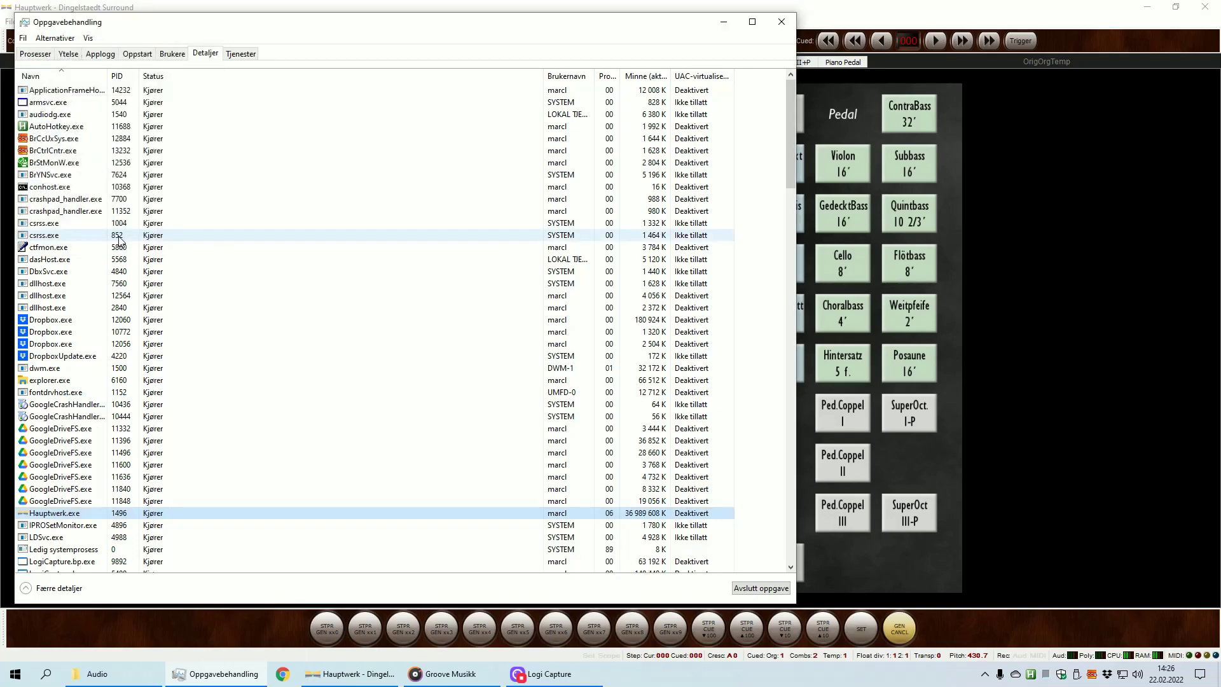
{"action": "left_click", "coordinate": [781, 21]}
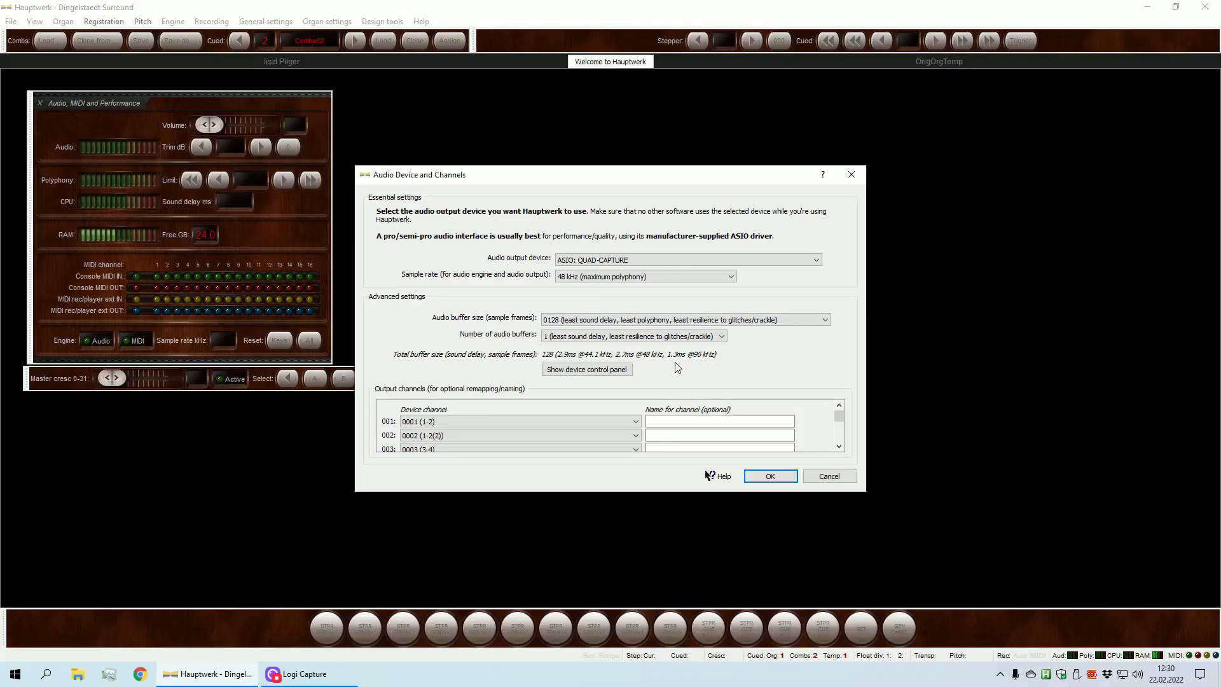
Accept the ASIO QUAD-CAPTURE settings (48 kHz, 128-sample buffer) and let the organ reload.
{"action": "left_click", "coordinate": [768, 476]}
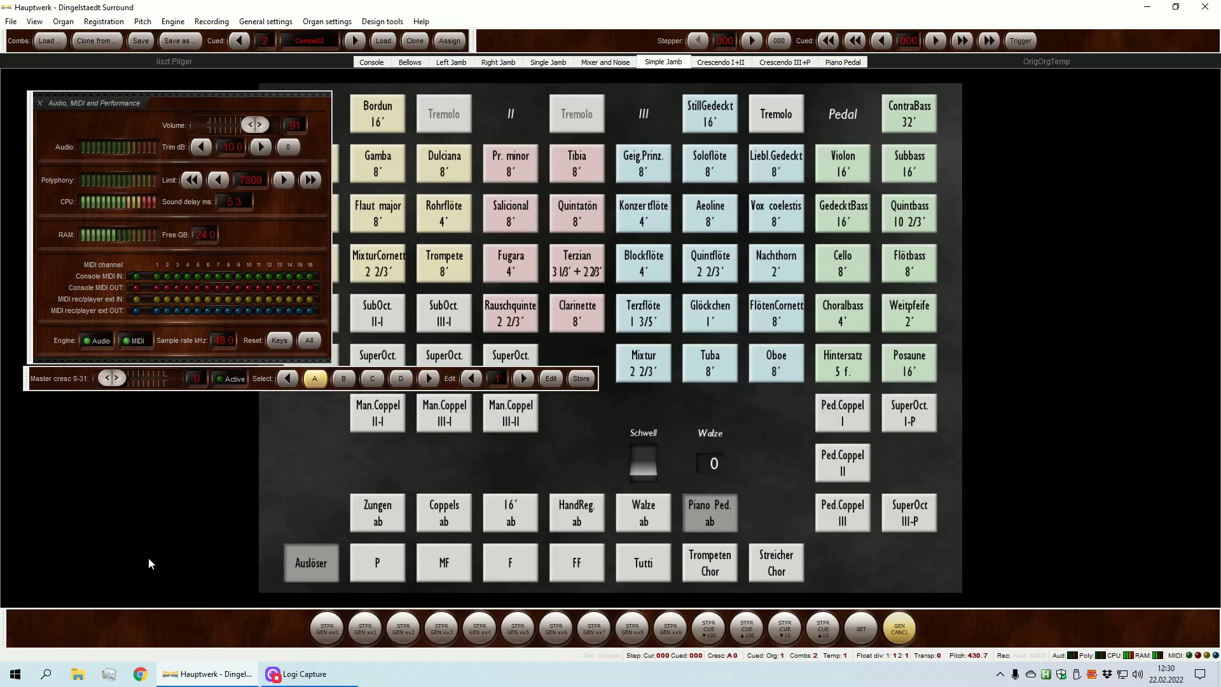
Reopen Task Manager and jump from the Hauptwerk row to its Hauptwerk.exe details.
{"action": "left_click", "coordinate": [108, 673]}
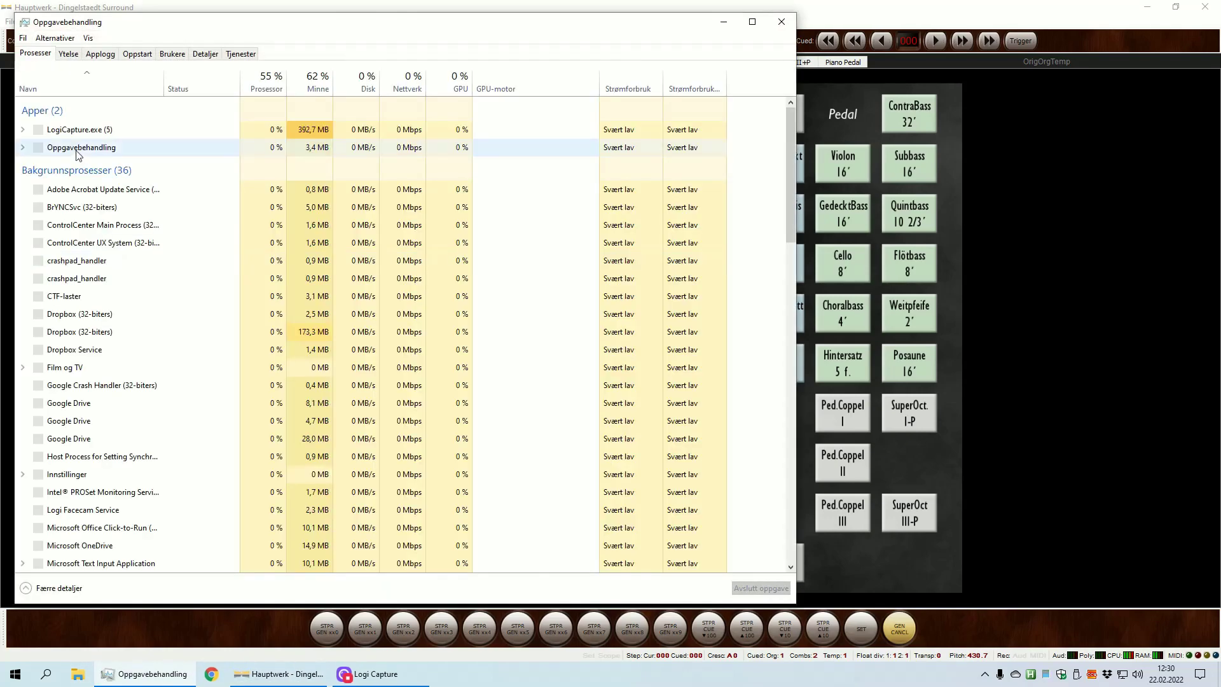
{"action": "right_click", "coordinate": [57, 131]}
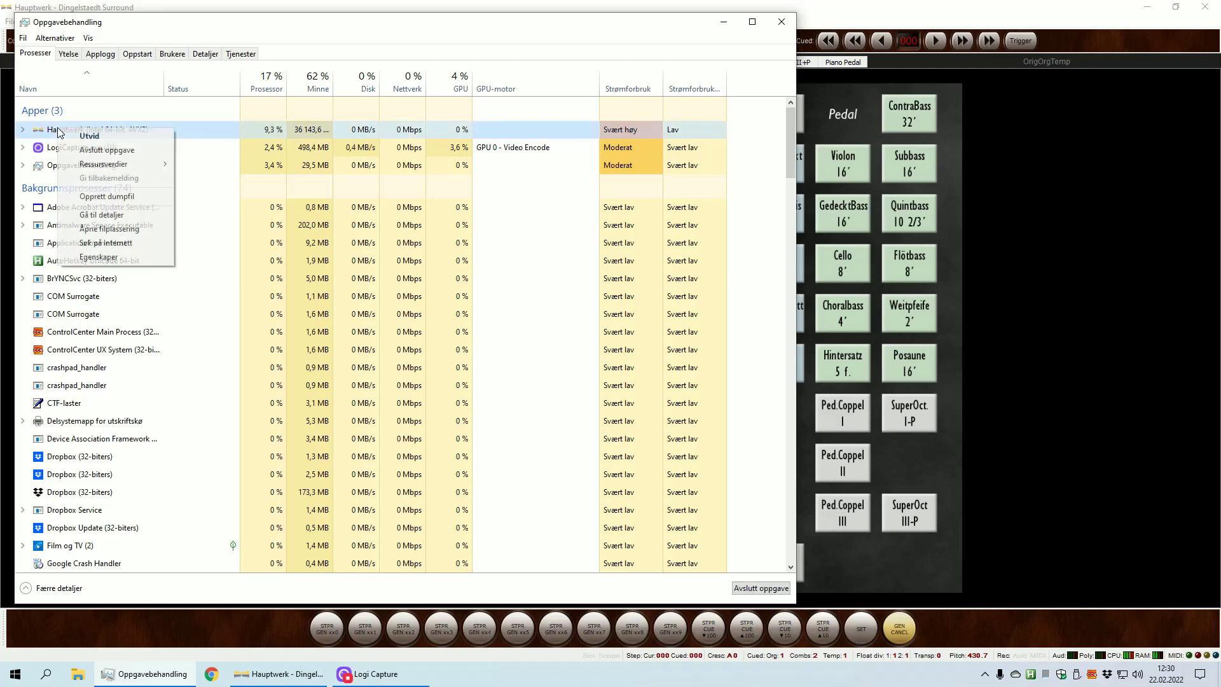
{"action": "left_click", "coordinate": [100, 215]}
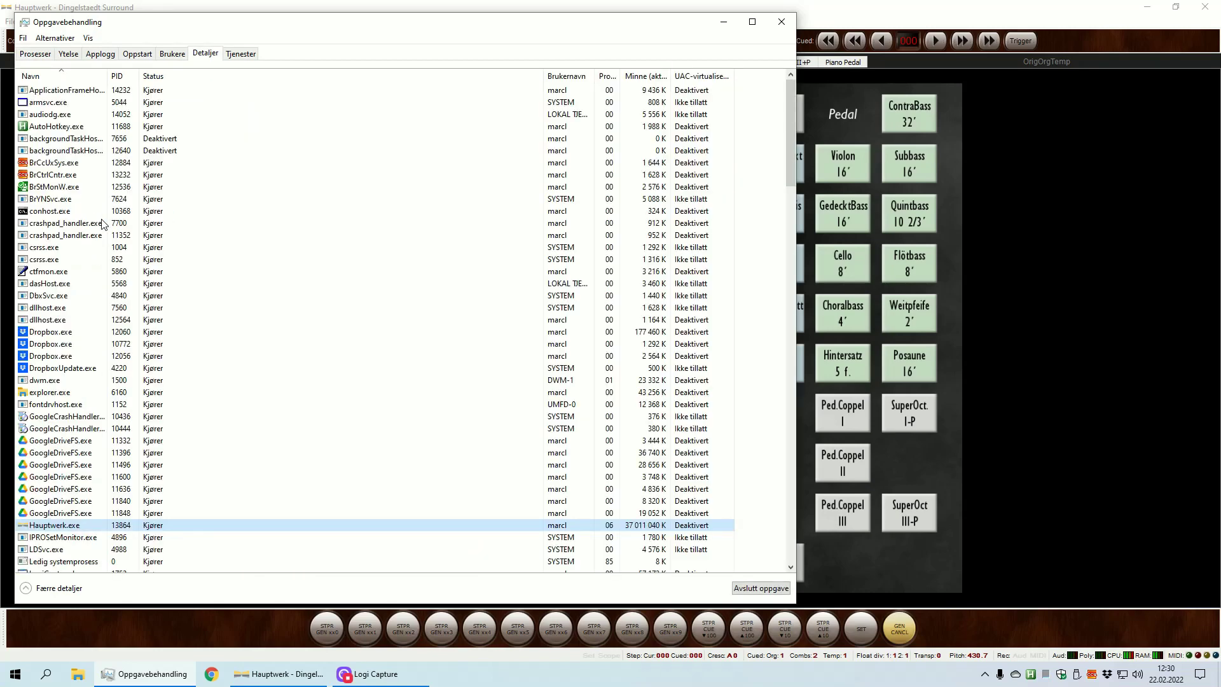